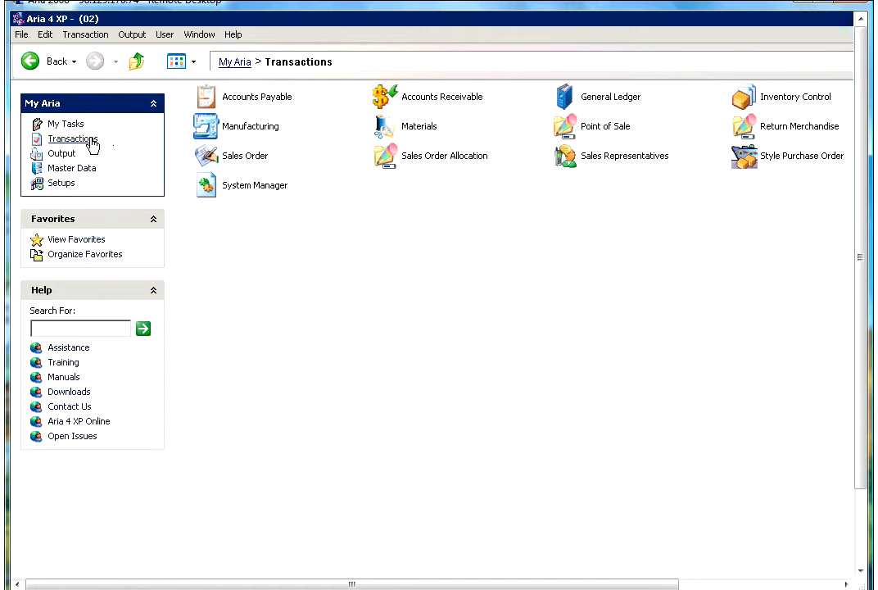
Open the Sales Order transaction group from the Transactions page.
left_click(215, 158)
double_click(215, 158)
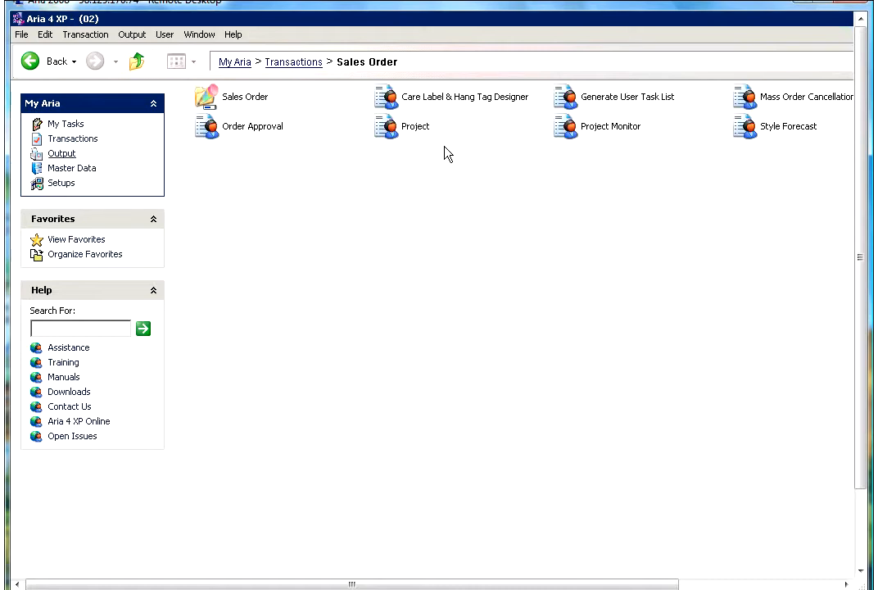
Open Order Approval, sort accounts by code and quick-search 'EST' to load EST01.
left_click(267, 129)
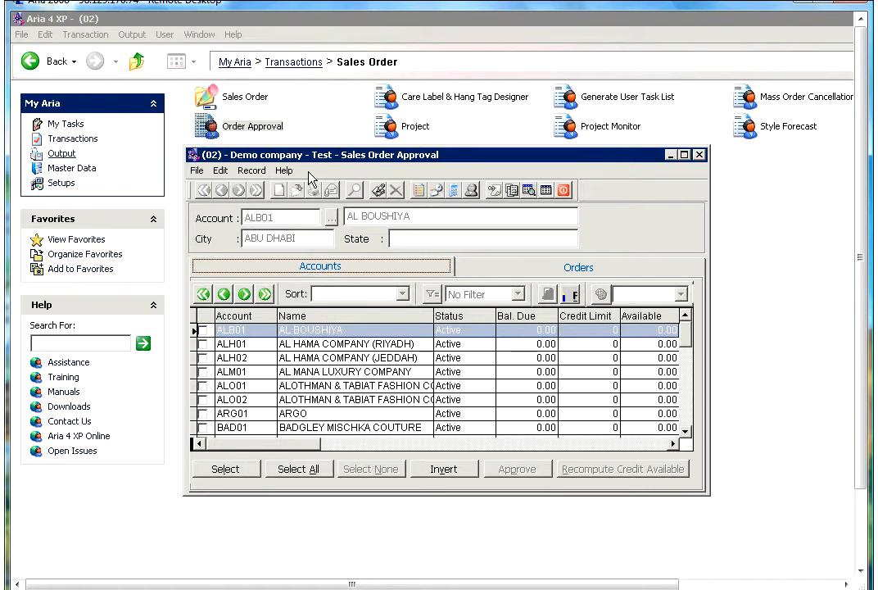
left_click(236, 315)
left_click(258, 316)
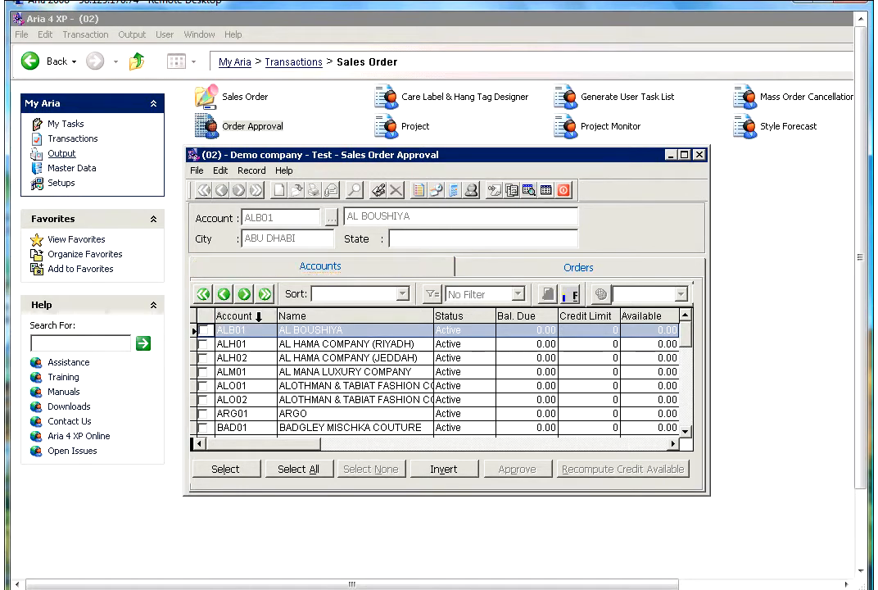
type("EST")
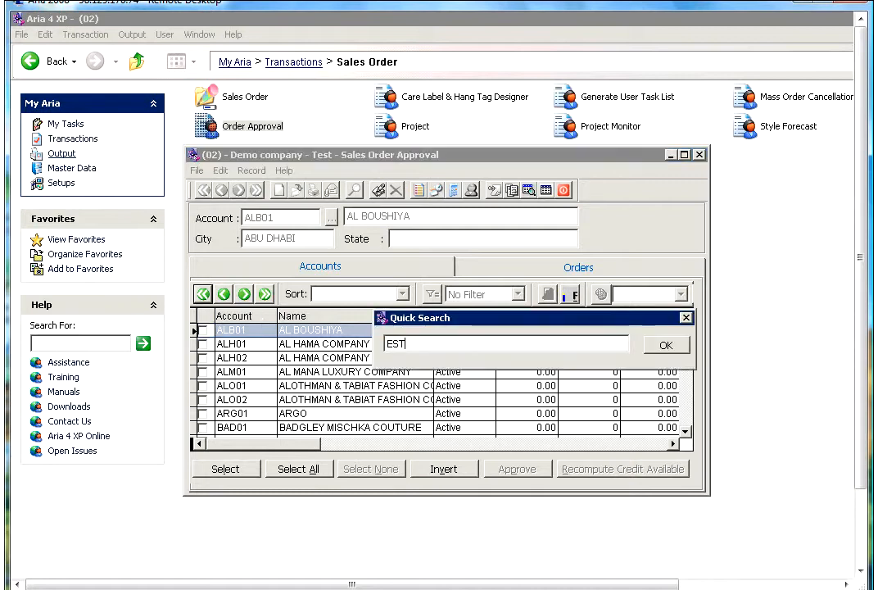
key("Return")
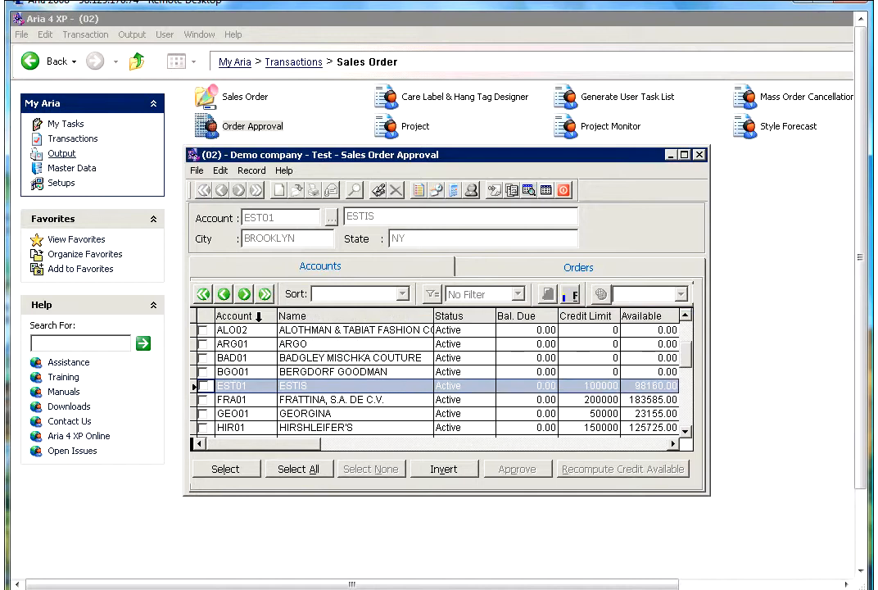
left_click(465, 388)
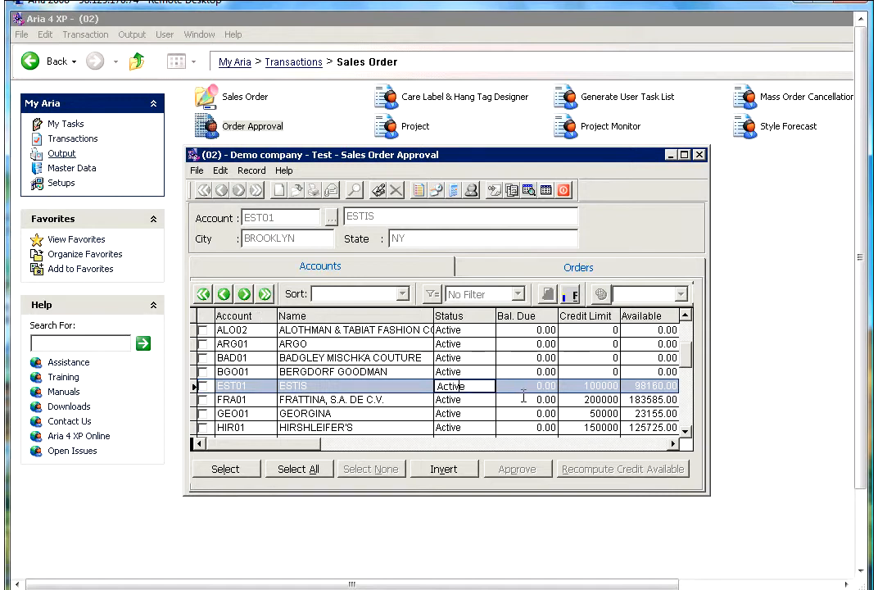
left_click(525, 399)
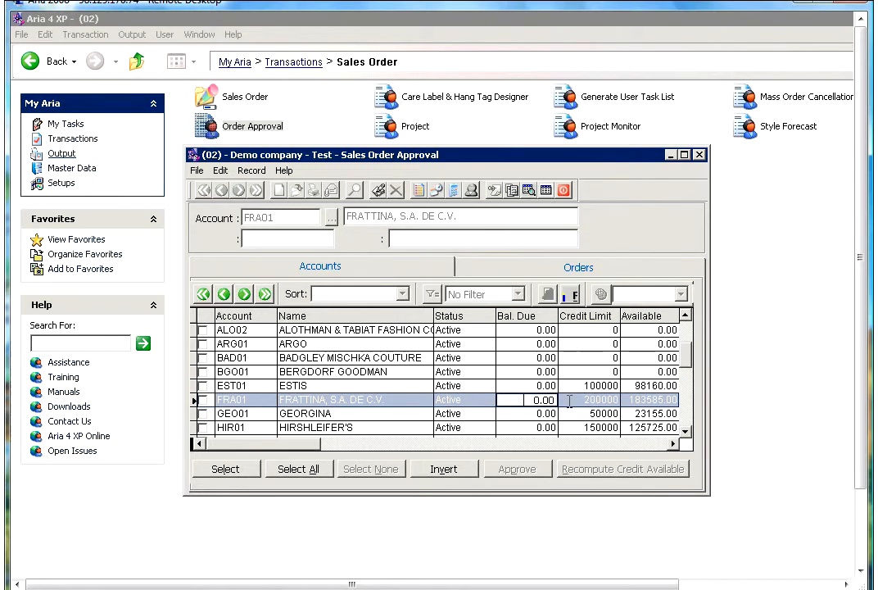
left_click(569, 399)
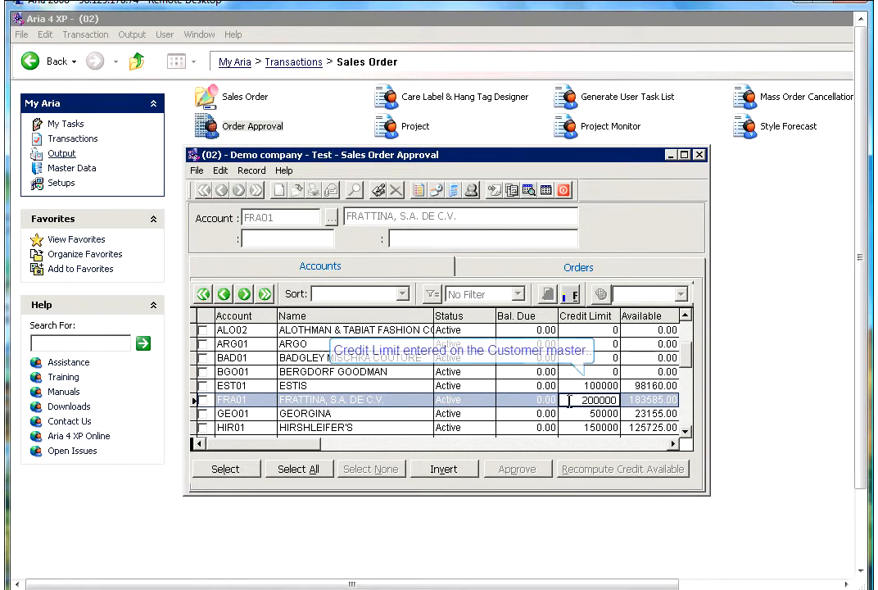
left_click(629, 401)
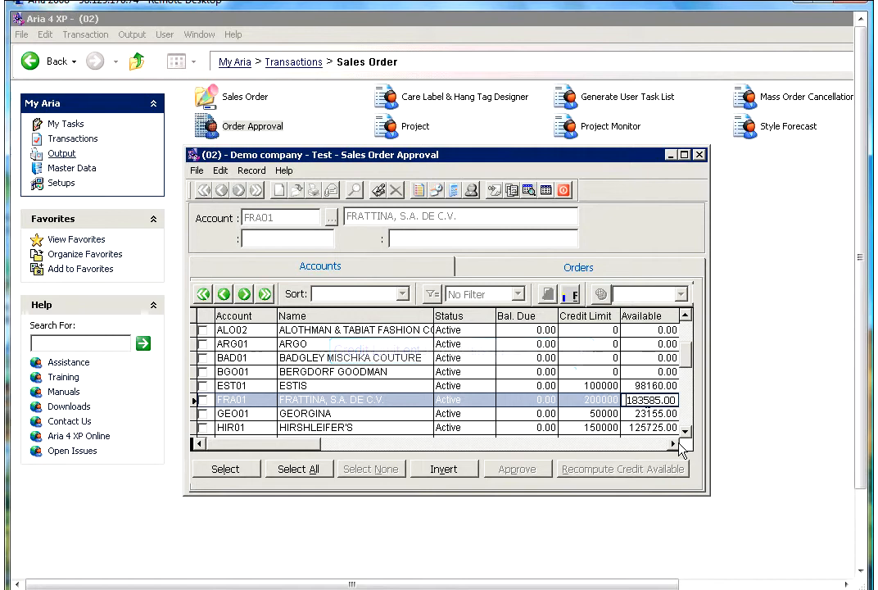
left_click(676, 443)
left_click(677, 443)
left_click(676, 443)
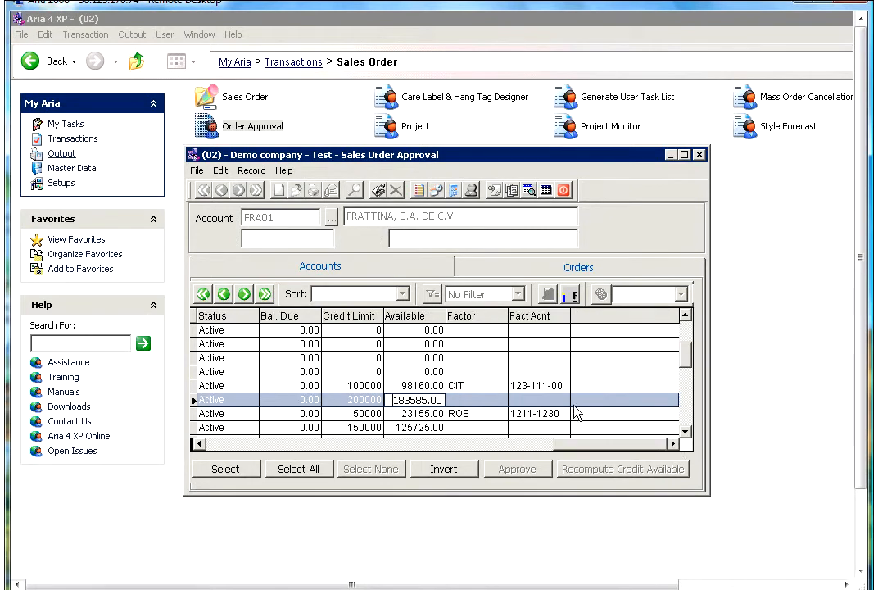
left_click(481, 385)
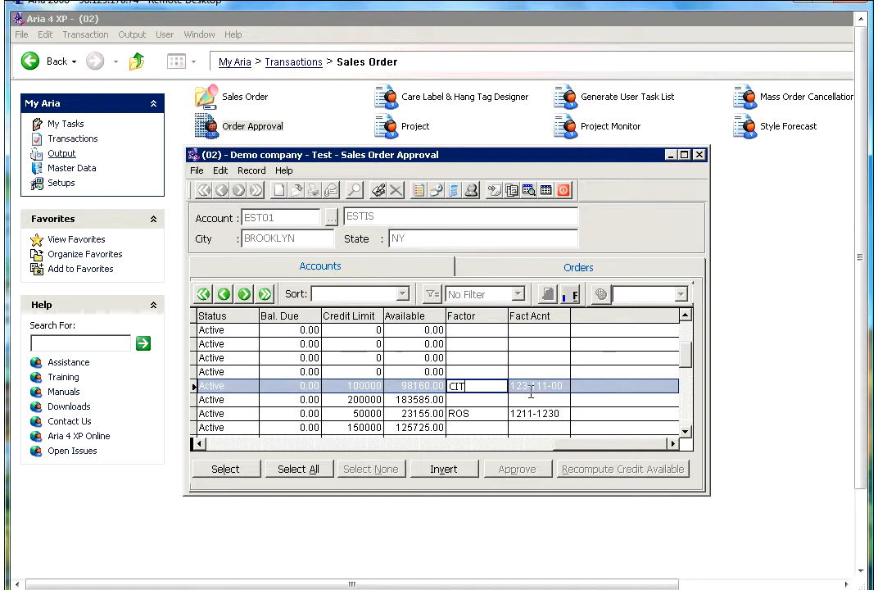
left_click(531, 389)
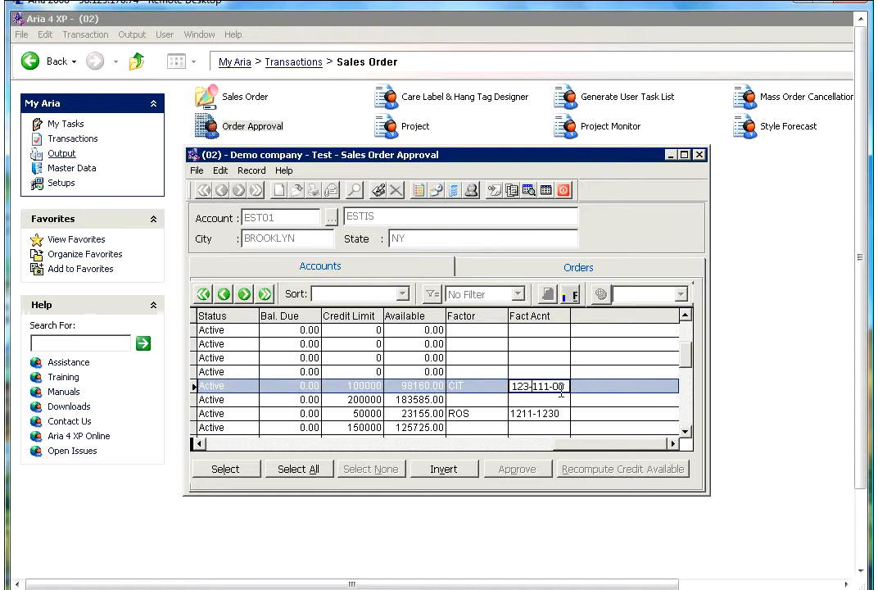
left_click(257, 444)
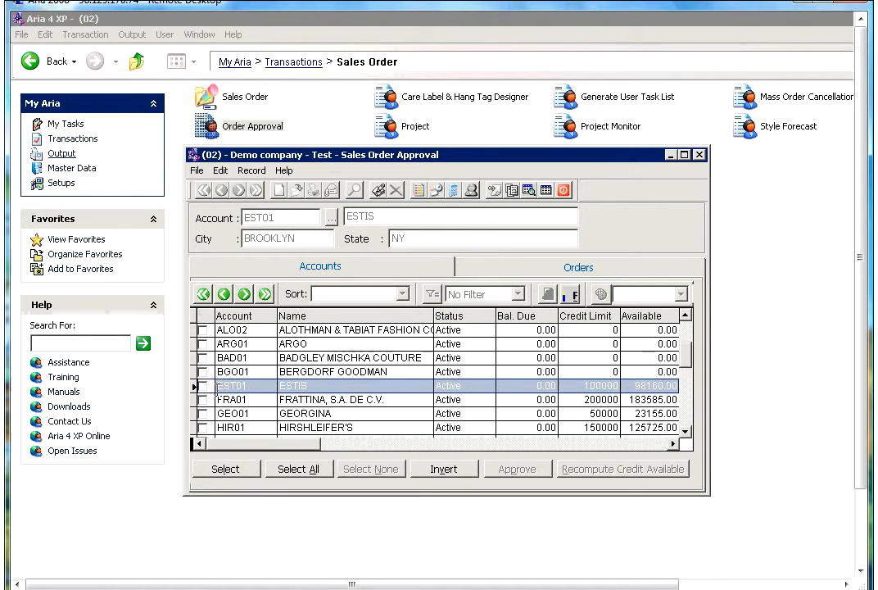
Tick EST01, FRA01 and GEO01 and recompute their available credit.
left_click(203, 386)
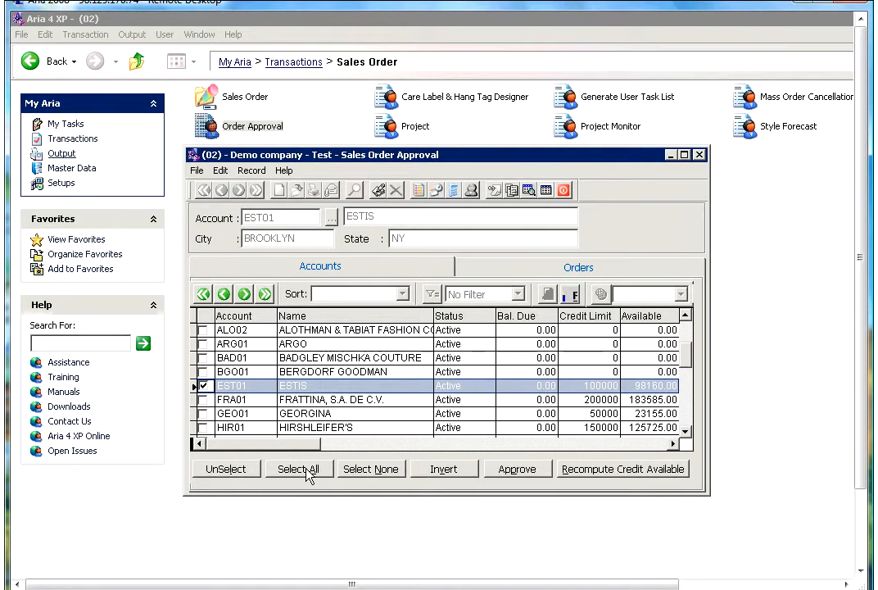
left_click(206, 399)
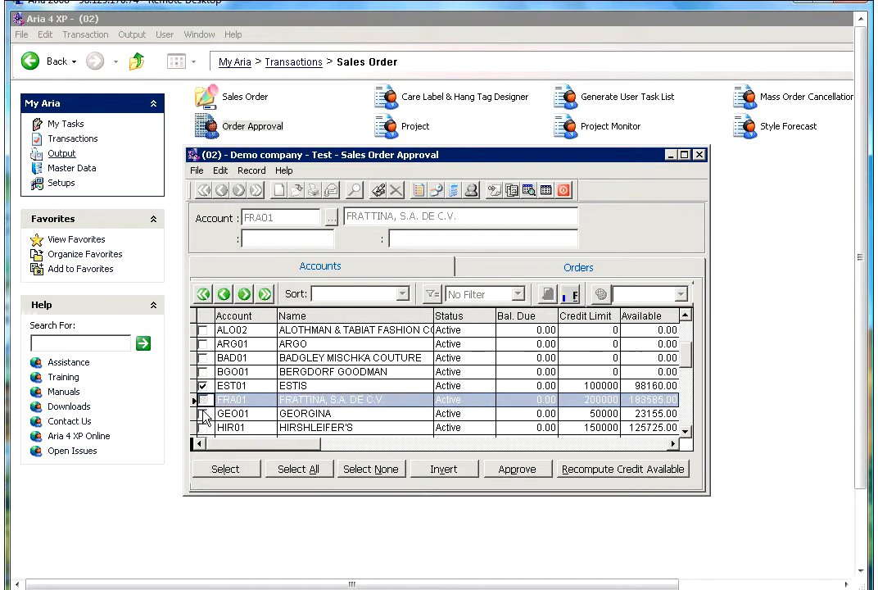
left_click(203, 413)
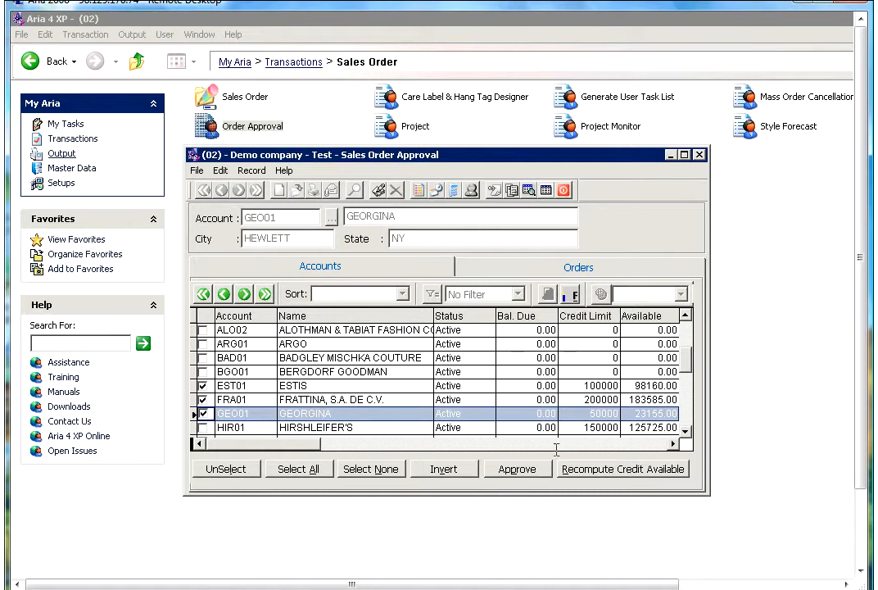
left_click(614, 473)
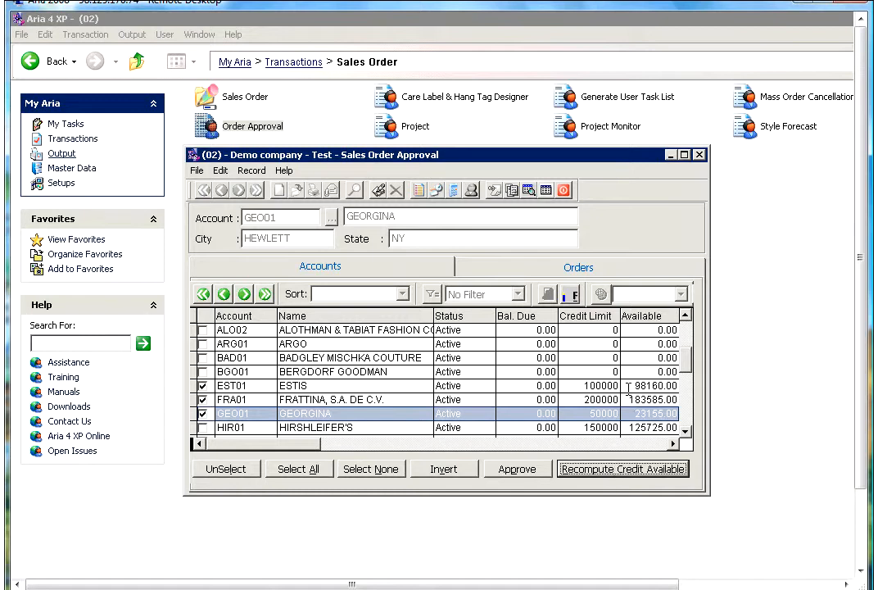
Untick FRA01 and GEO01, approve EST01, dropping available credit to 58195.00, and view its orders.
left_click(665, 312)
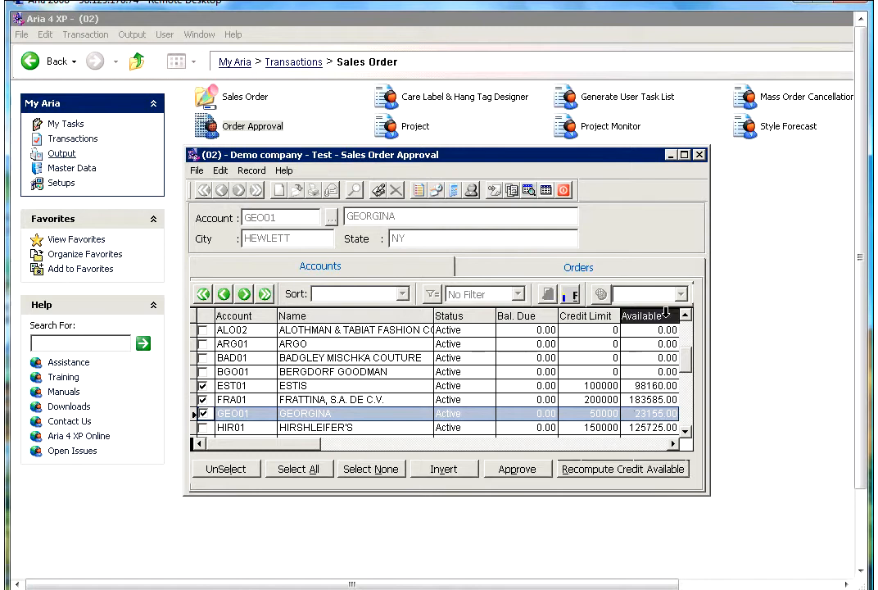
left_click(204, 401)
left_click(203, 414)
left_click(243, 385)
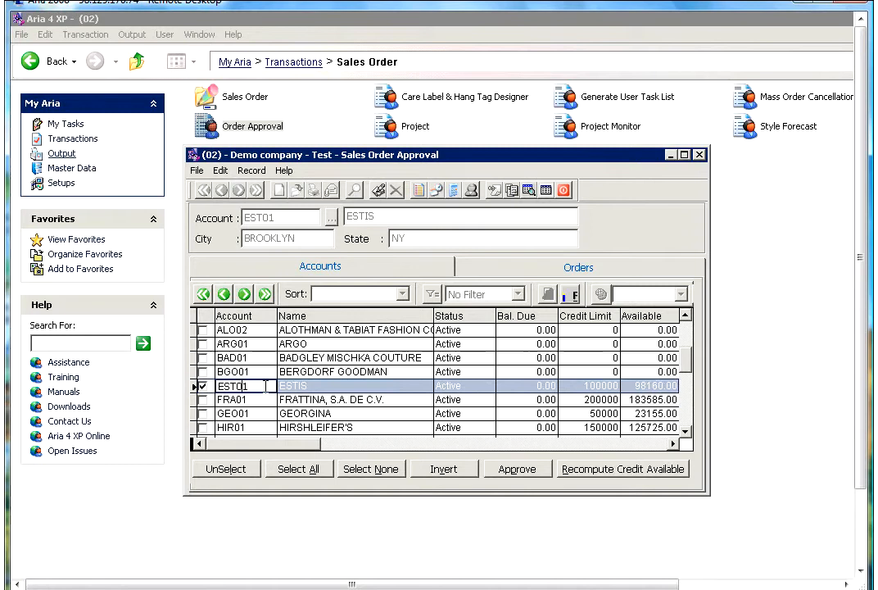
left_click(517, 469)
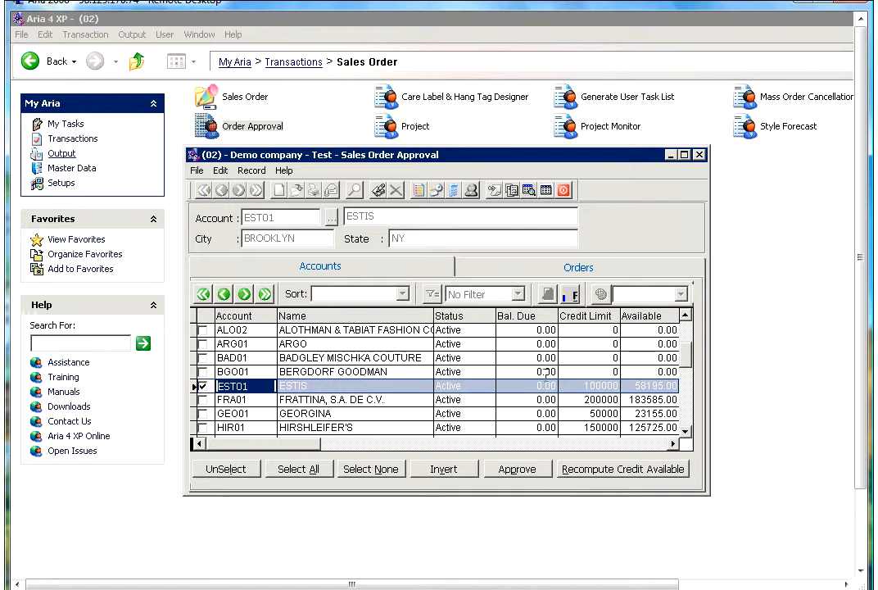
left_click(525, 274)
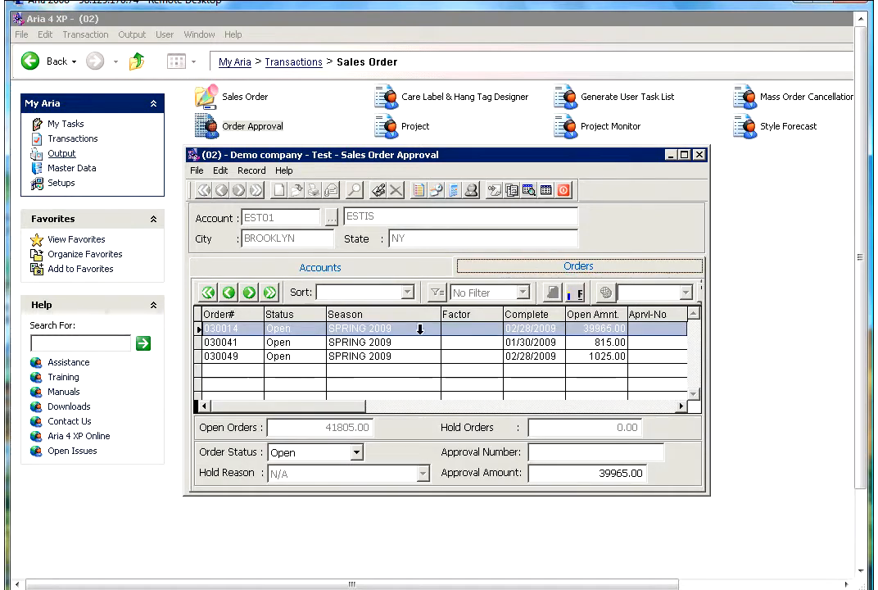
Compare the approval amounts of ESTIS orders 030014, 030041 and 030049.
left_click(299, 344)
left_click(300, 357)
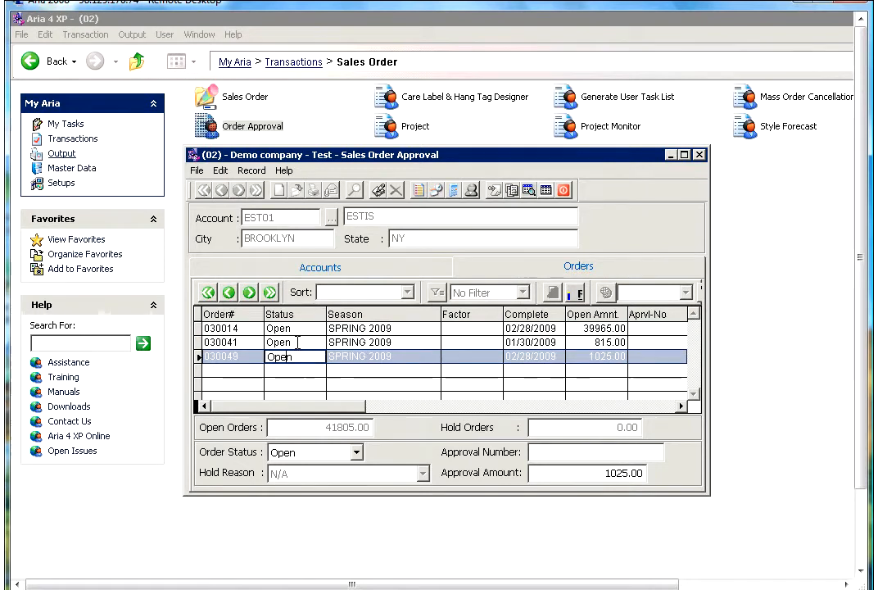
left_click(301, 329)
left_click(300, 342)
left_click(300, 356)
left_click(300, 328)
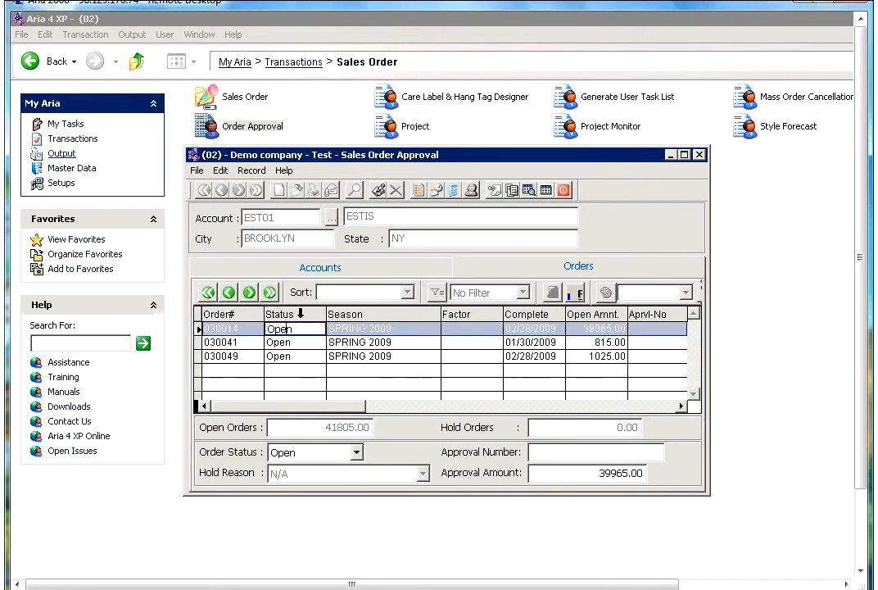
Unmark ESTIS, mark FRATTINA and review its orders.
left_click(291, 270)
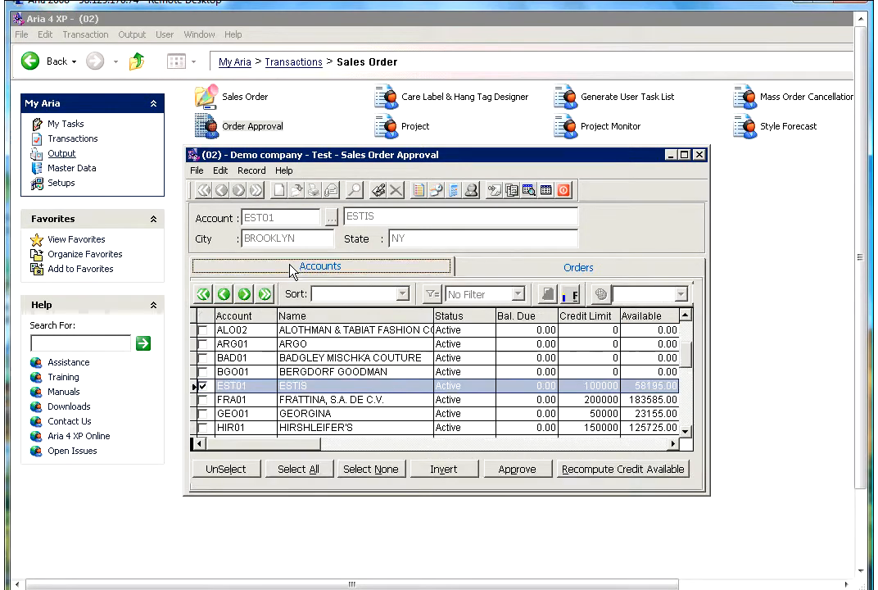
left_click(203, 385)
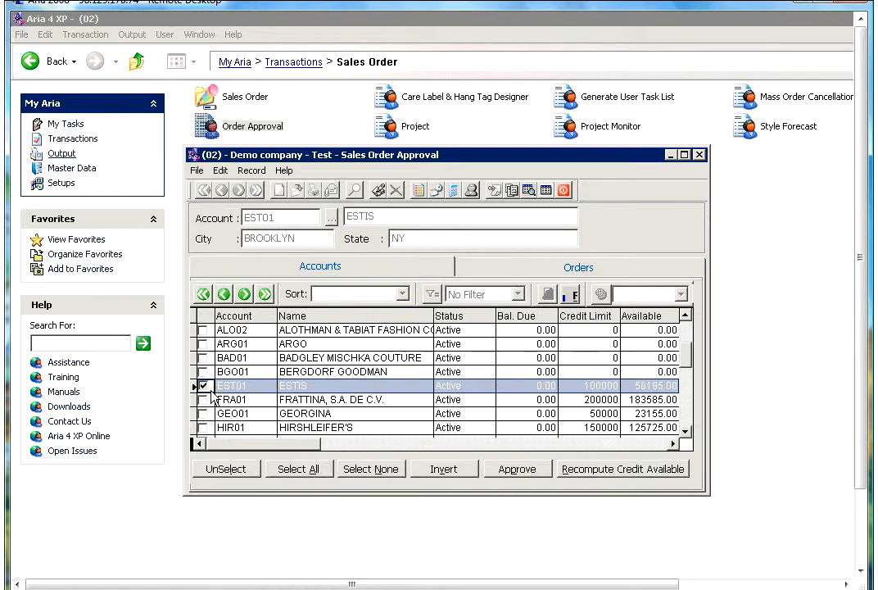
left_click(202, 400)
left_click(202, 400)
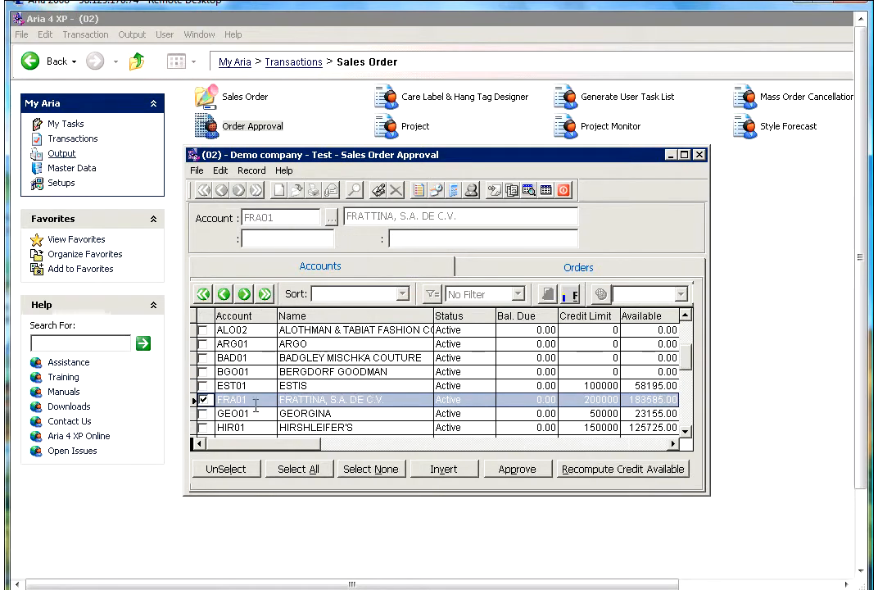
left_click(514, 276)
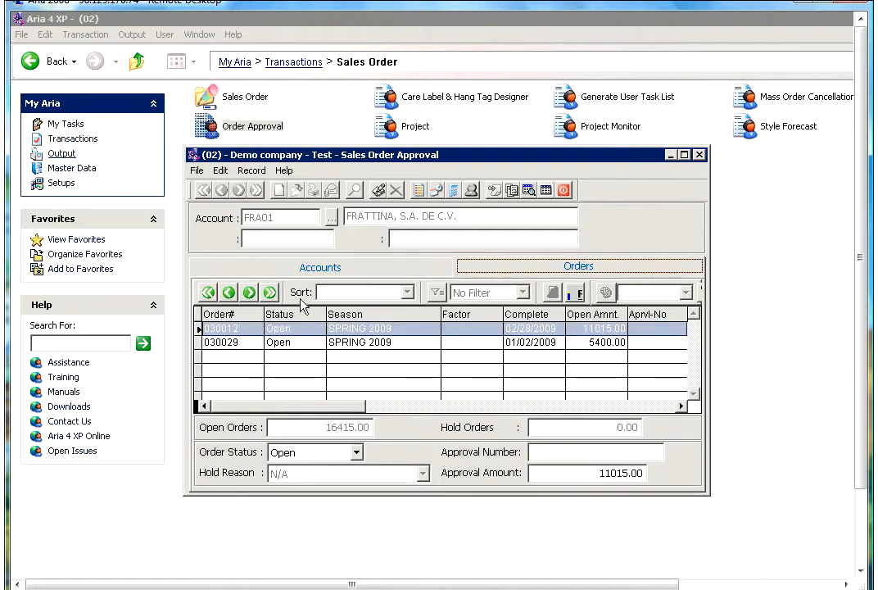
Mark GEORGINA and review its orders, then return to the account list.
left_click(271, 268)
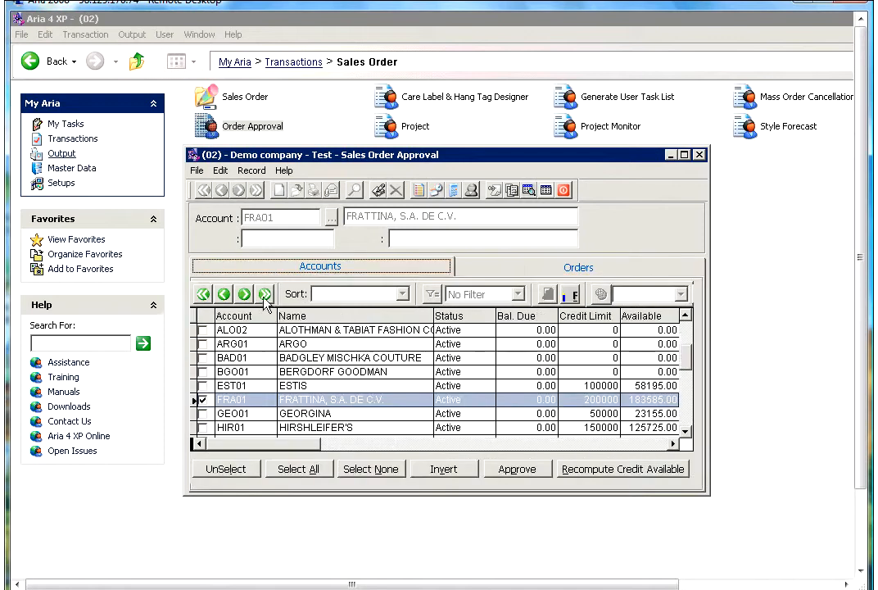
left_click(203, 414)
left_click(203, 414)
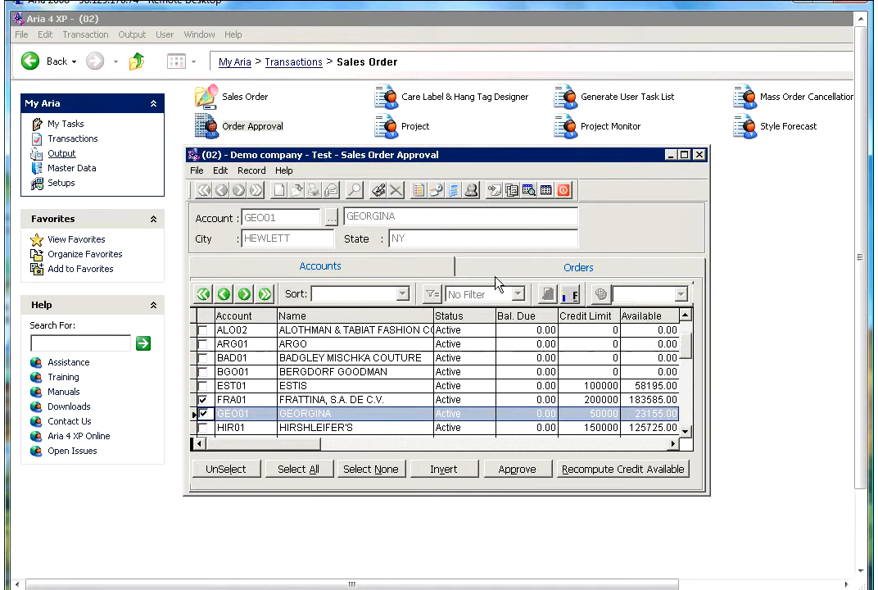
left_click(498, 275)
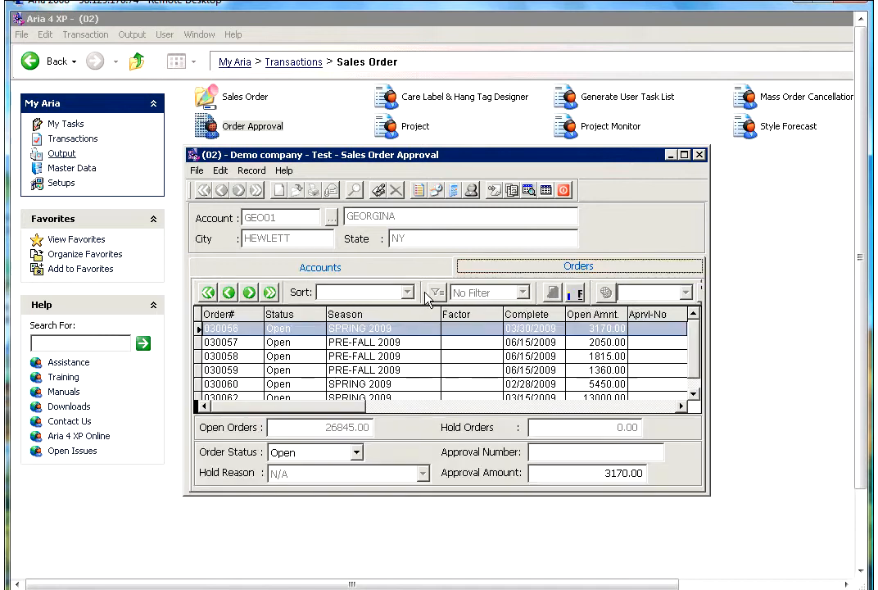
left_click(279, 271)
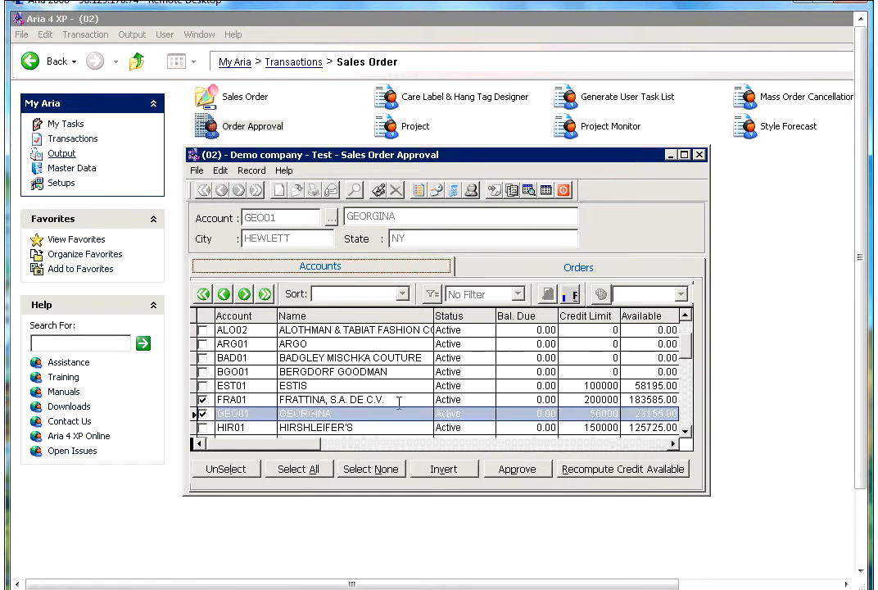
Tick I PROJECT, list its held orders and select order 030052's status choices.
left_click(684, 430)
left_click(685, 430)
left_click(685, 430)
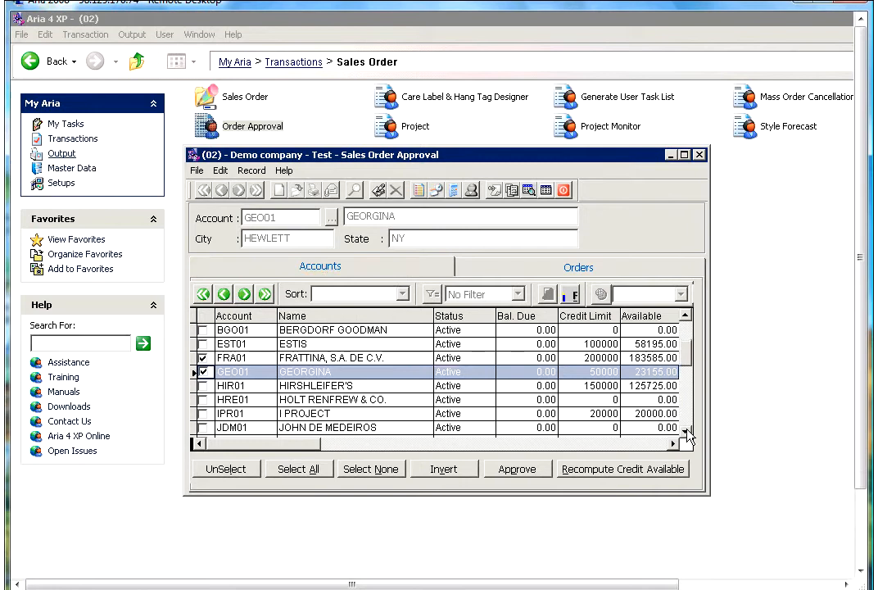
left_click(685, 430)
left_click(203, 399)
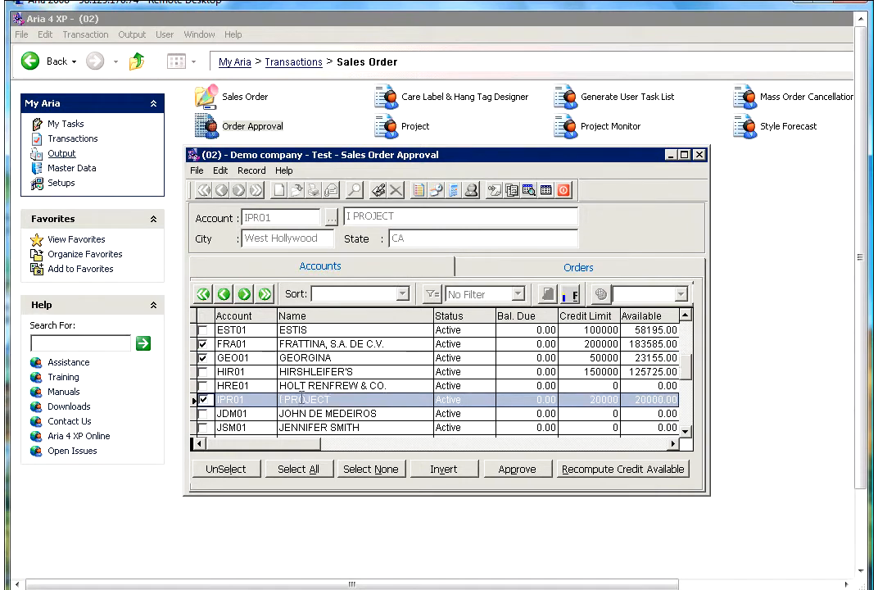
left_click(510, 275)
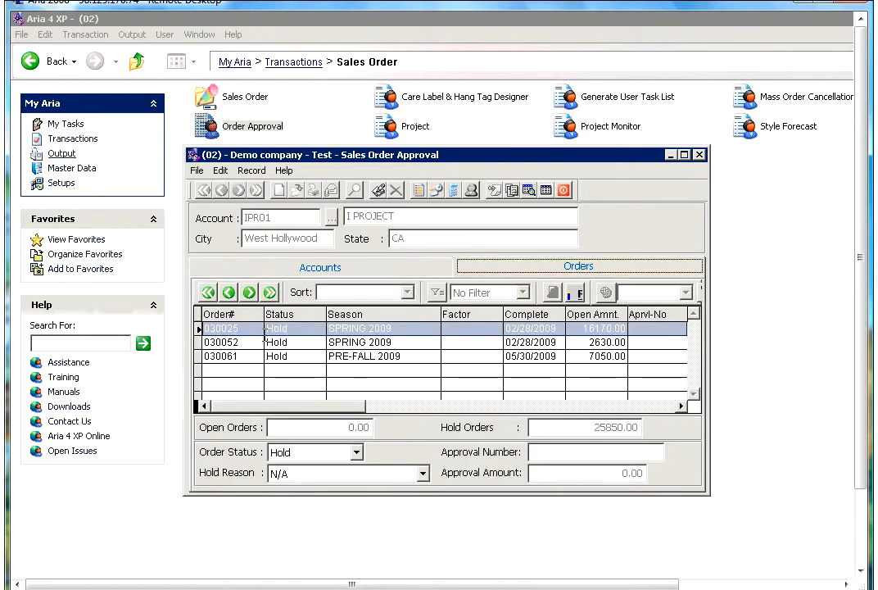
left_click(294, 329)
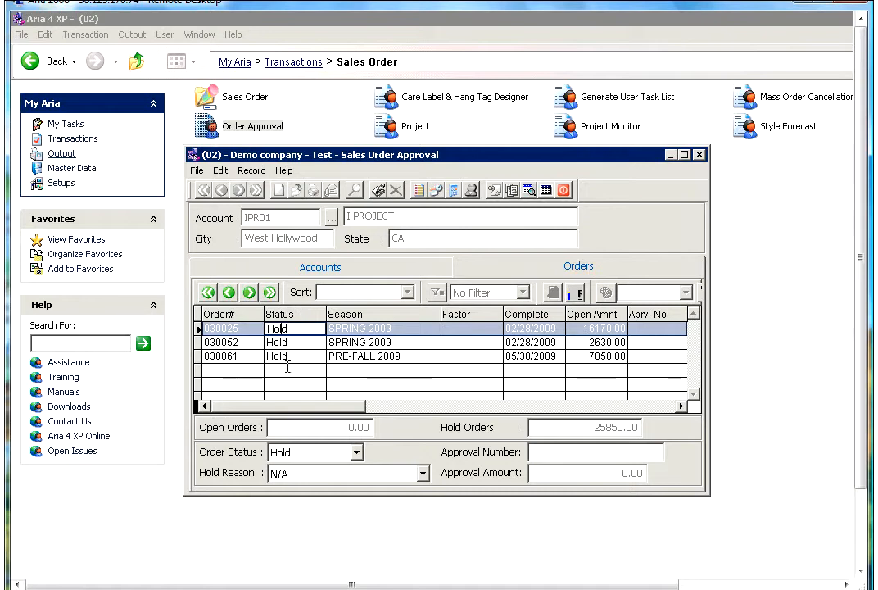
left_click(291, 343)
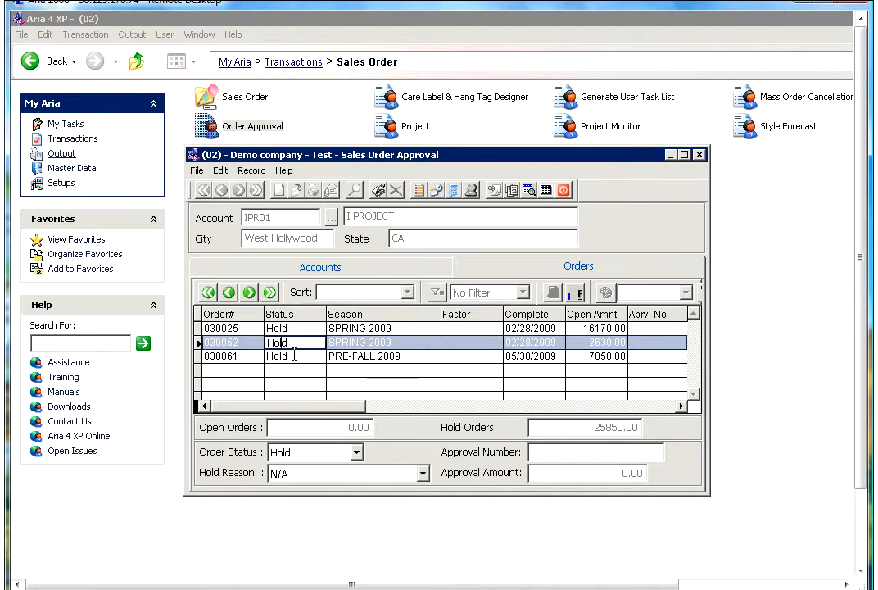
left_click(341, 461)
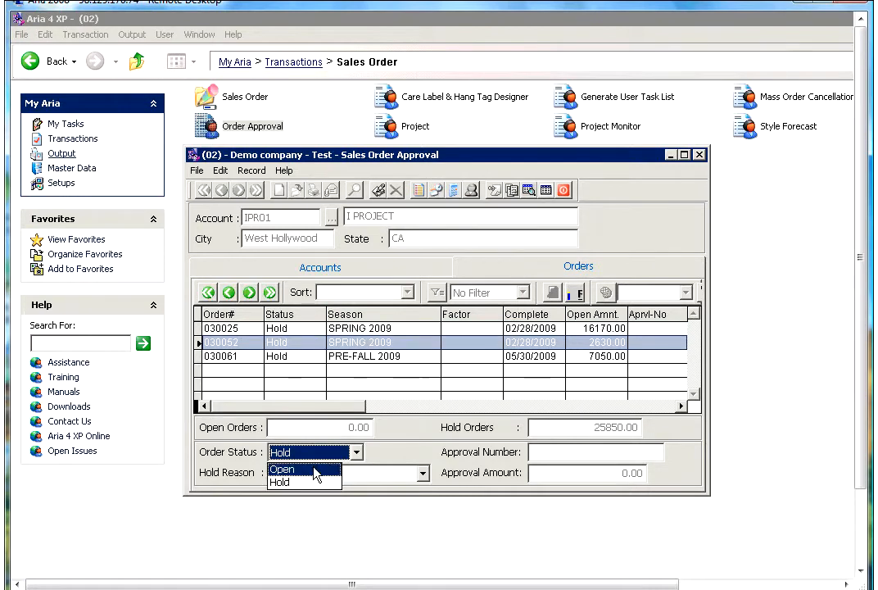
Set order 030052 to Open with approval number 1233 for 2630.00 and commit it.
left_click(315, 470)
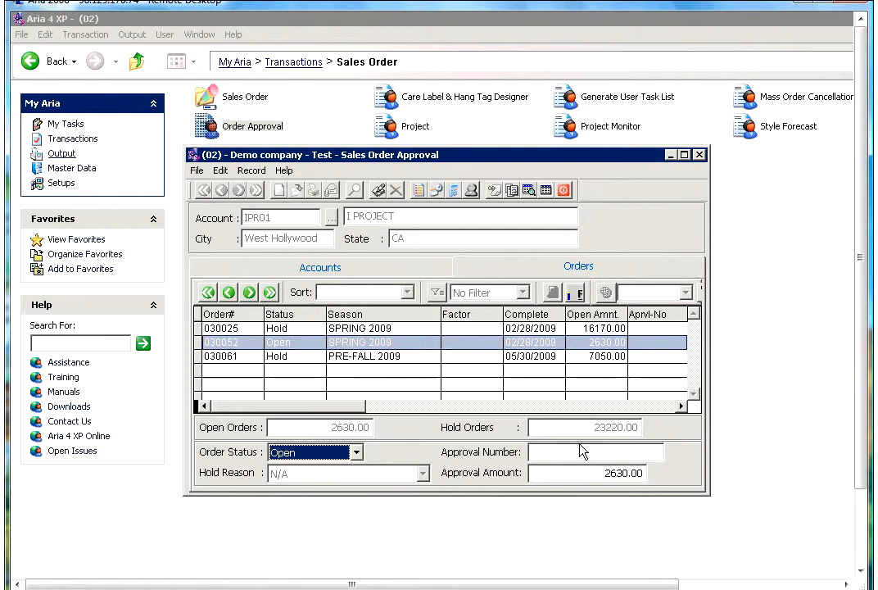
left_click(584, 473)
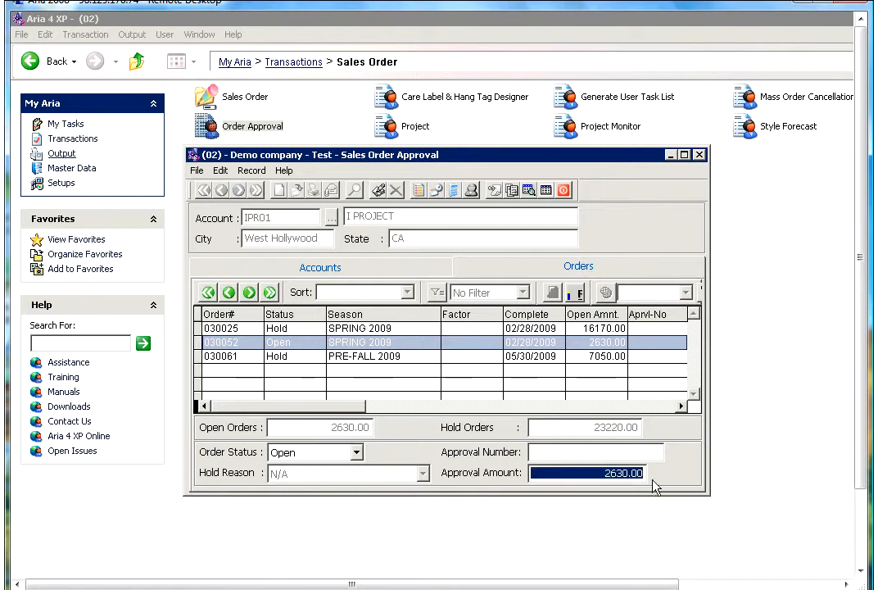
left_click(570, 455)
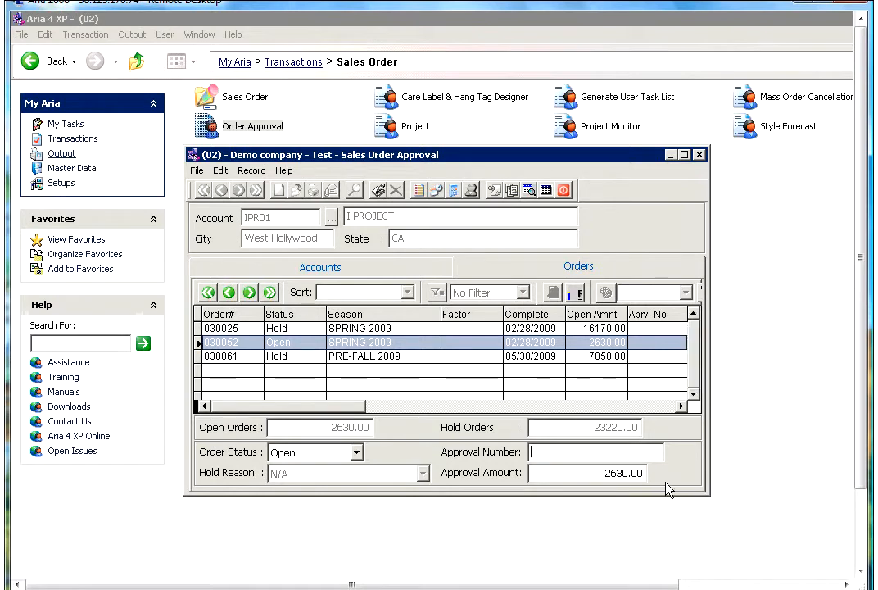
type("1233")
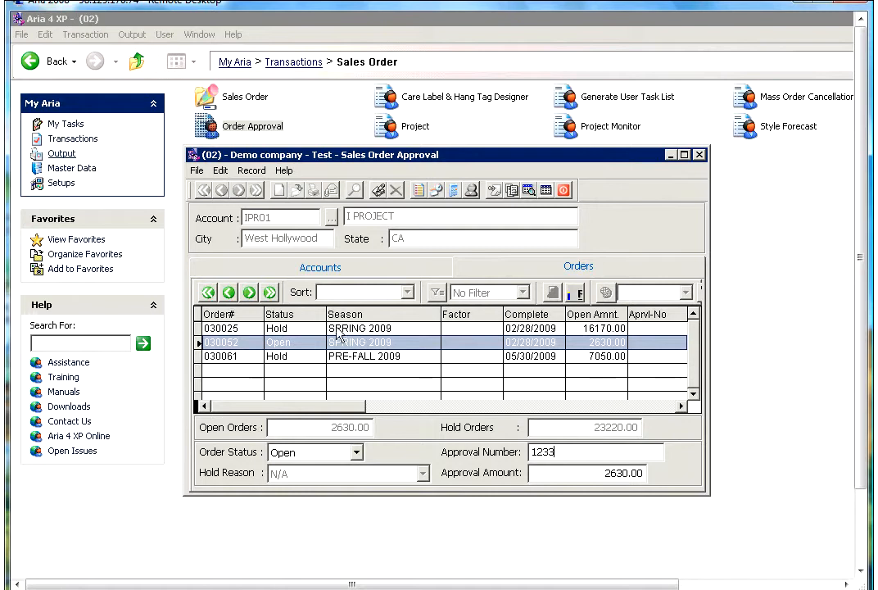
left_click(287, 356)
left_click(289, 342)
left_click(287, 356)
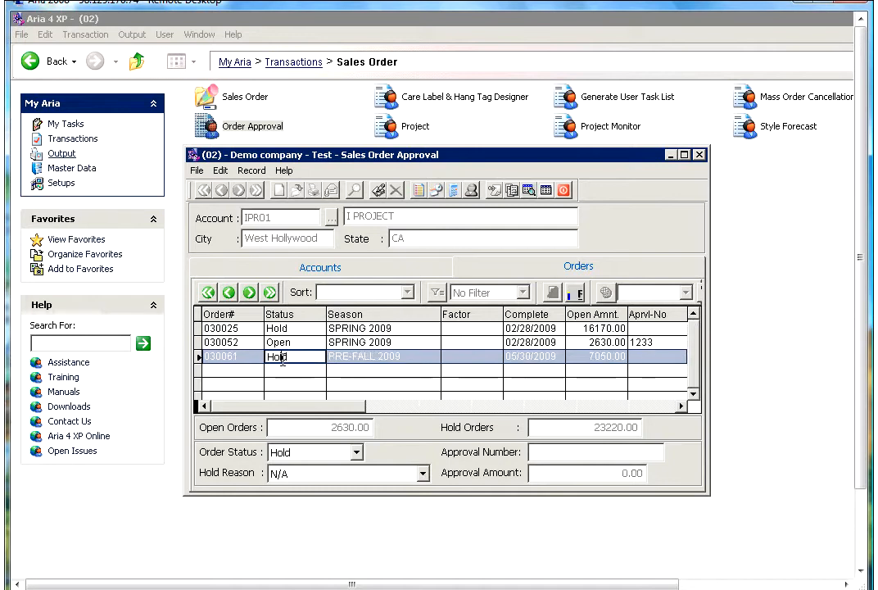
Check I PROJECT's credit limit and updated available credit in the account list.
left_click(309, 267)
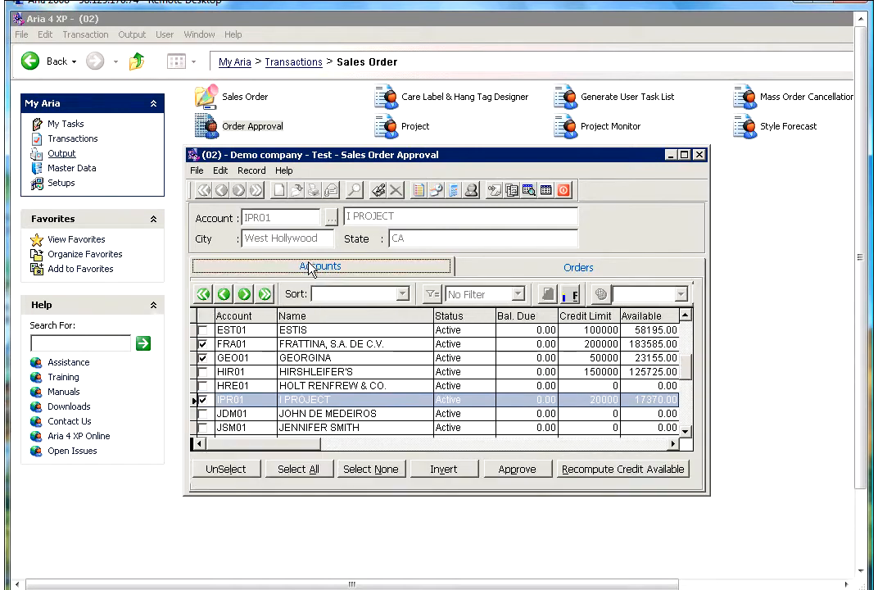
left_click(586, 398)
left_click(635, 400)
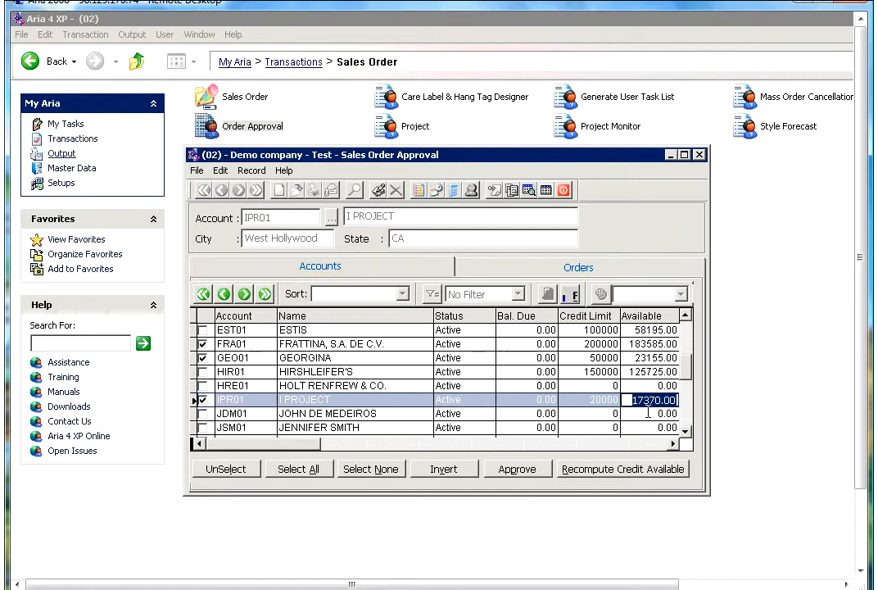
left_click(610, 400)
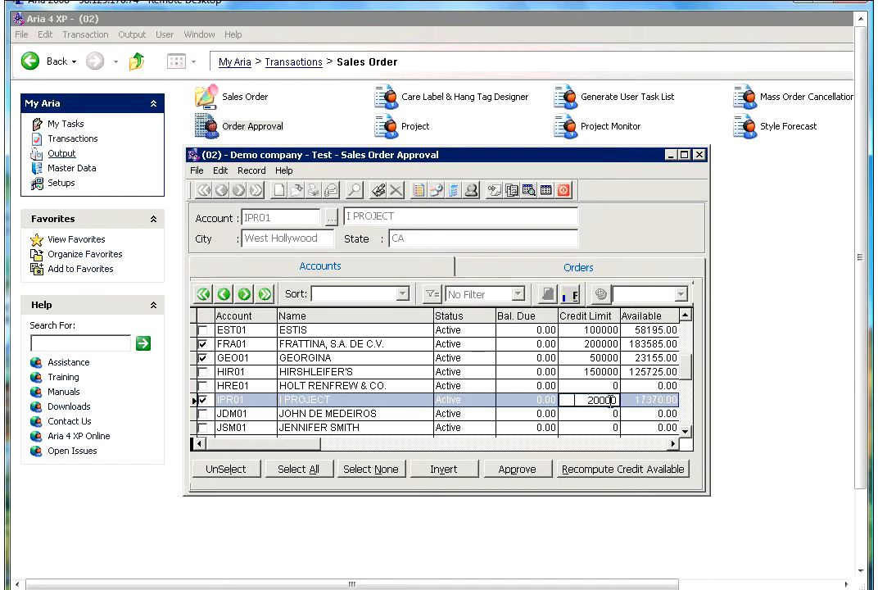
left_click(686, 430)
left_click(686, 430)
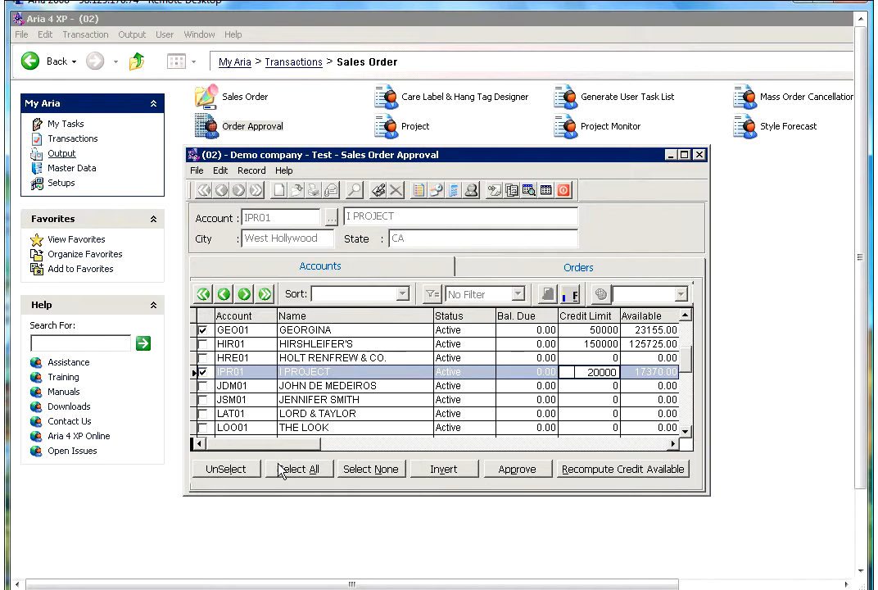
Tick all accounts, recompute their available credit and close the approval window.
left_click(320, 469)
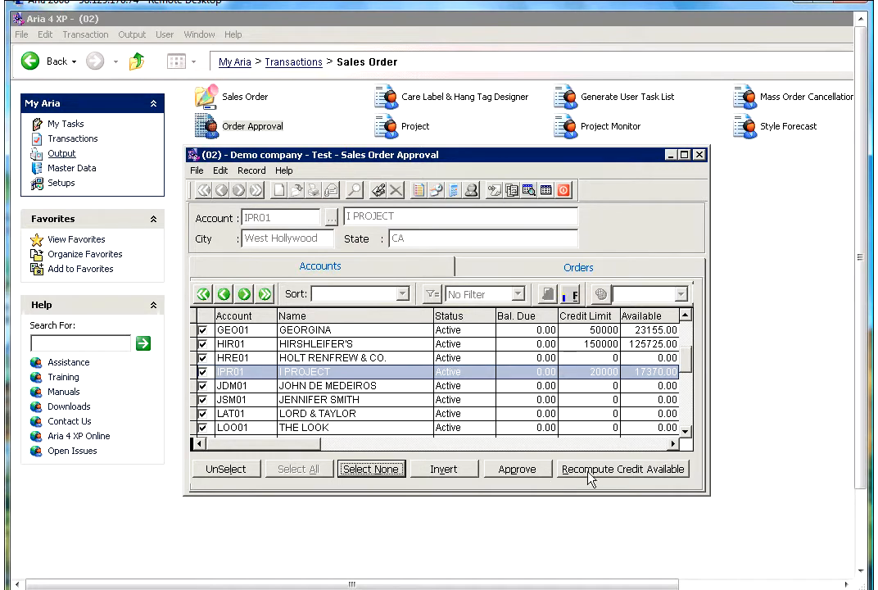
left_click(612, 478)
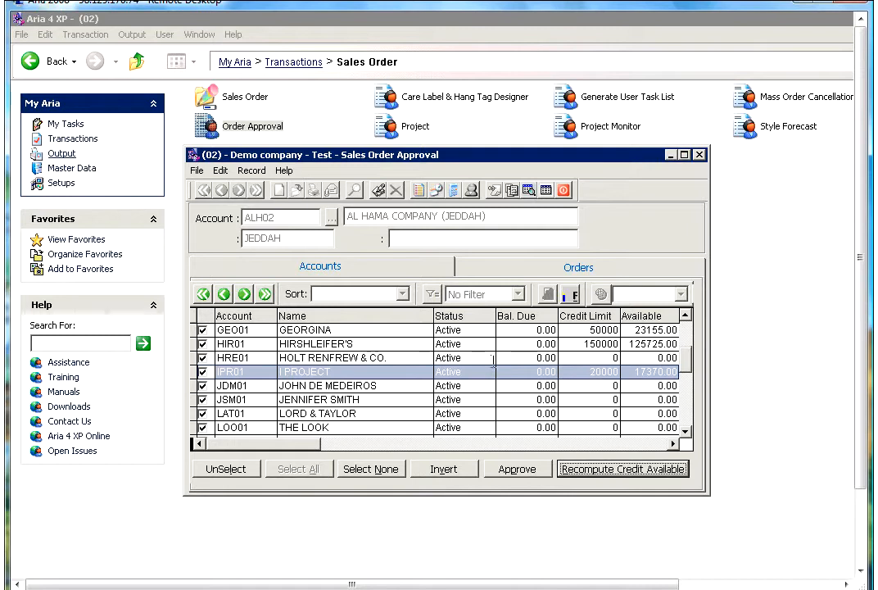
left_click(567, 193)
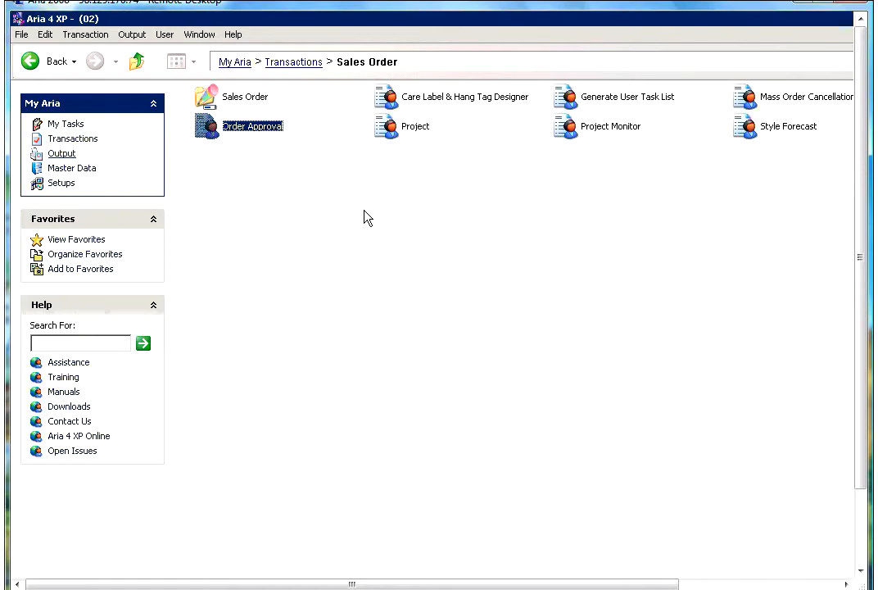
Open the Customer Credit report under Output > Accounts Receivable > Transaction.
left_click(61, 153)
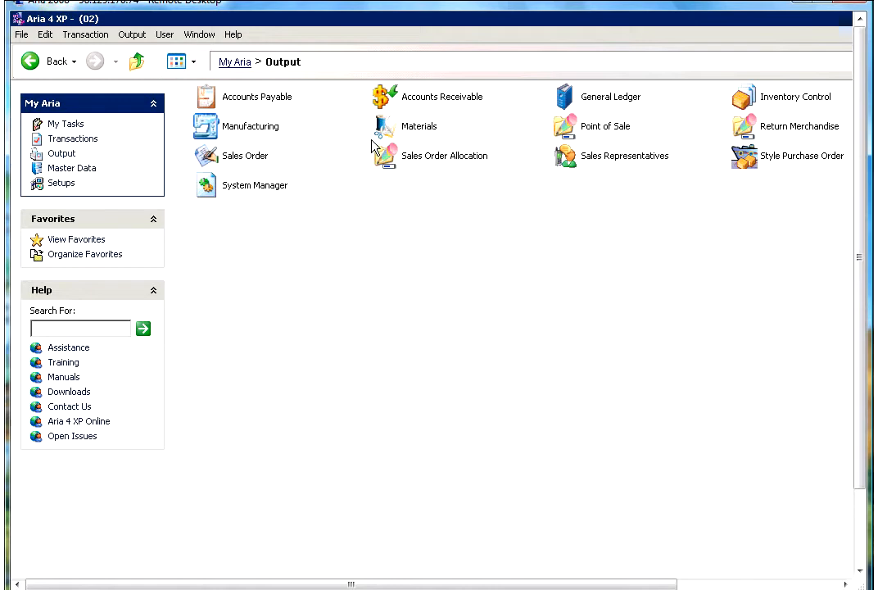
left_click(387, 105)
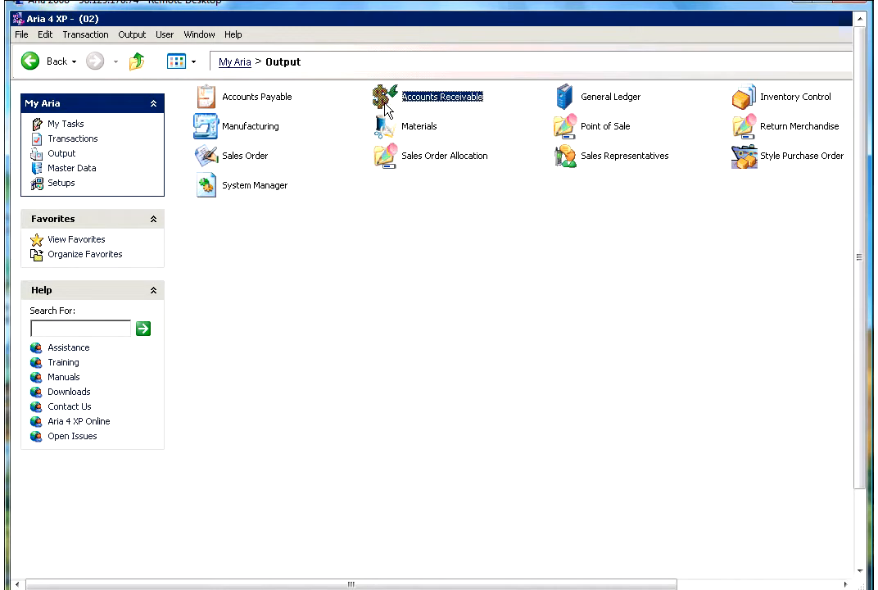
double_click(386, 106)
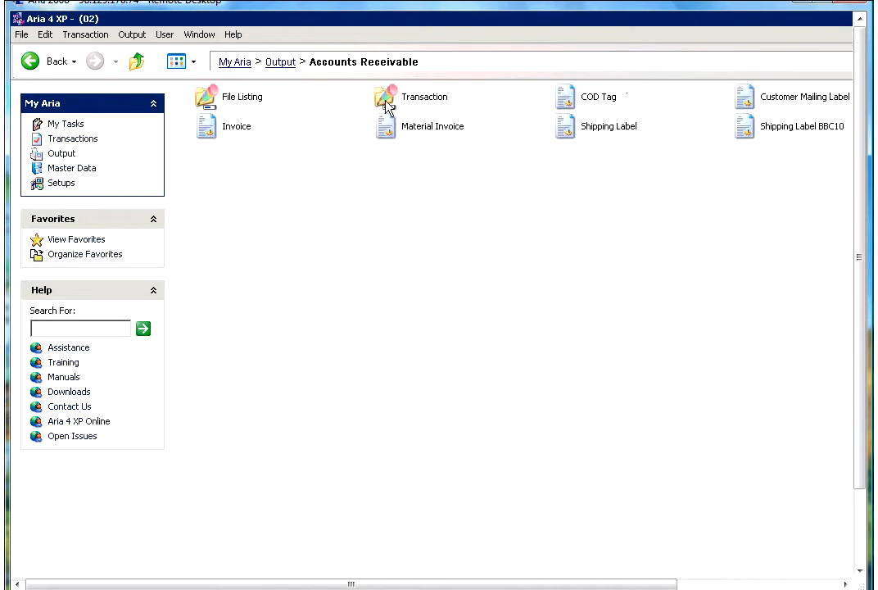
left_click(385, 106)
double_click(387, 105)
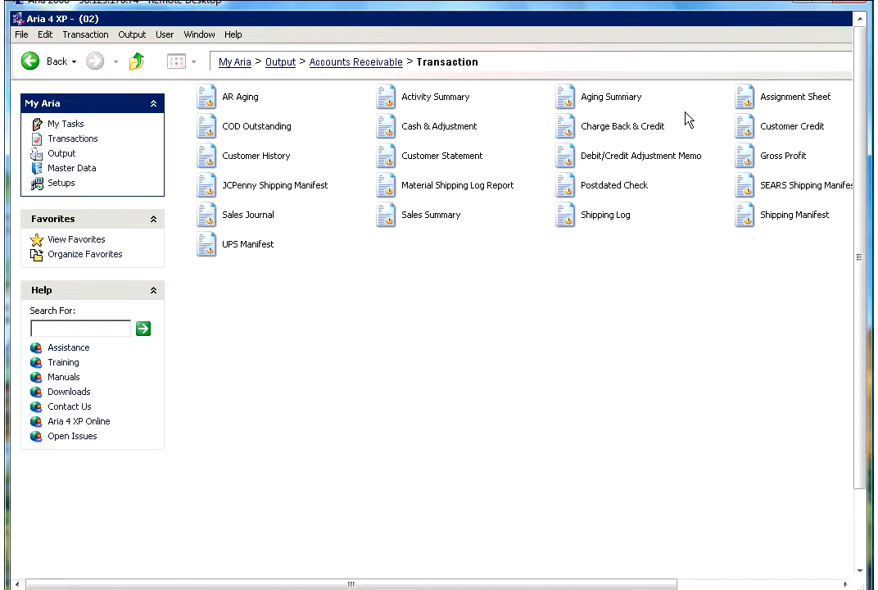
left_click(754, 130)
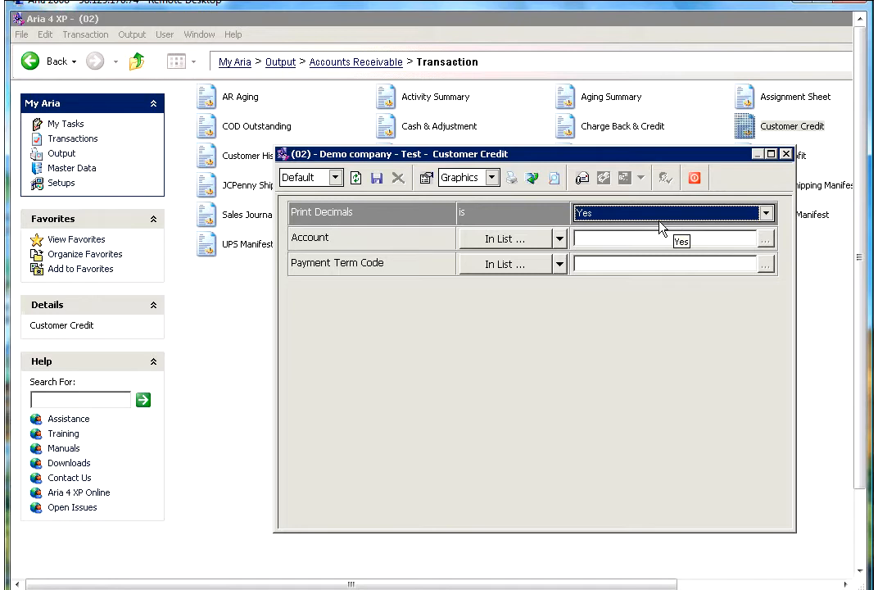
left_click(603, 220)
left_click(593, 231)
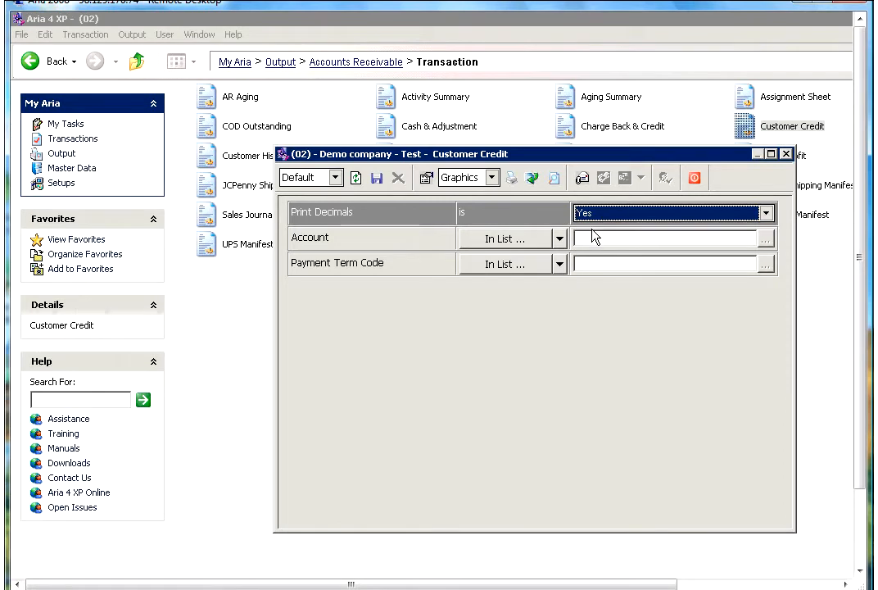
left_click(526, 242)
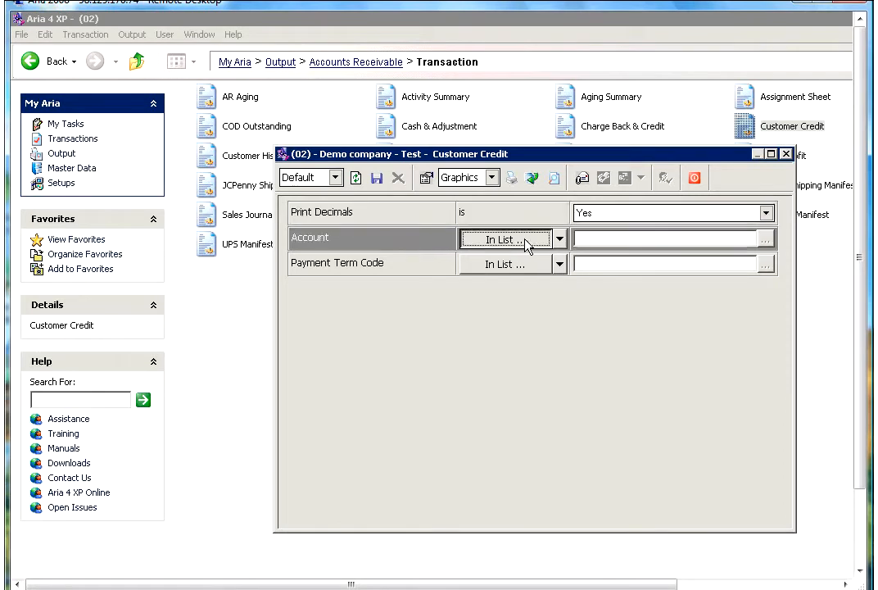
left_click(526, 241)
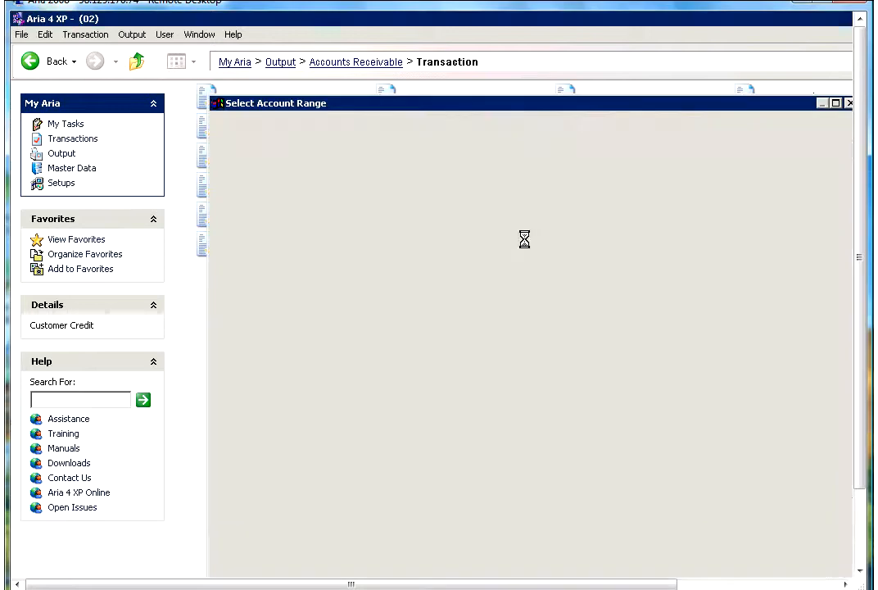
left_click(838, 125)
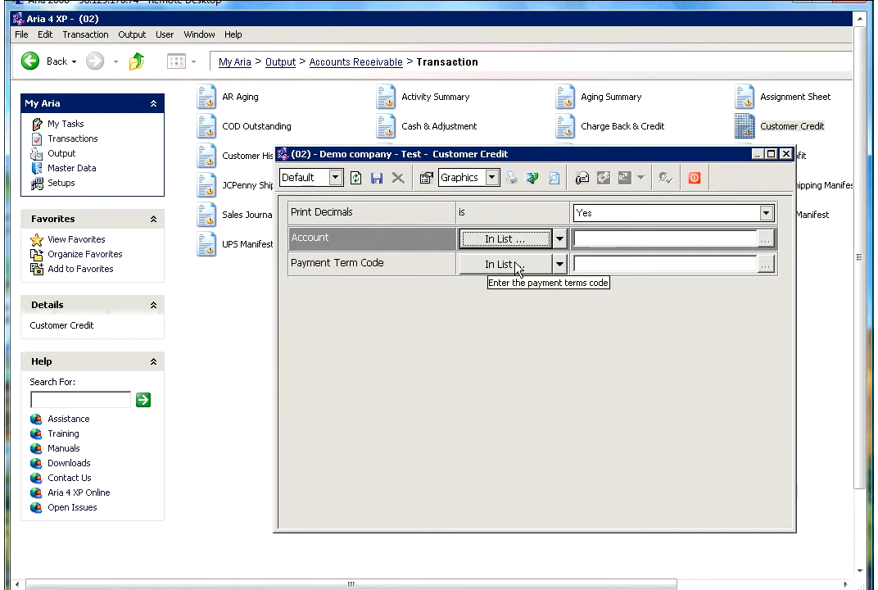
left_click(522, 265)
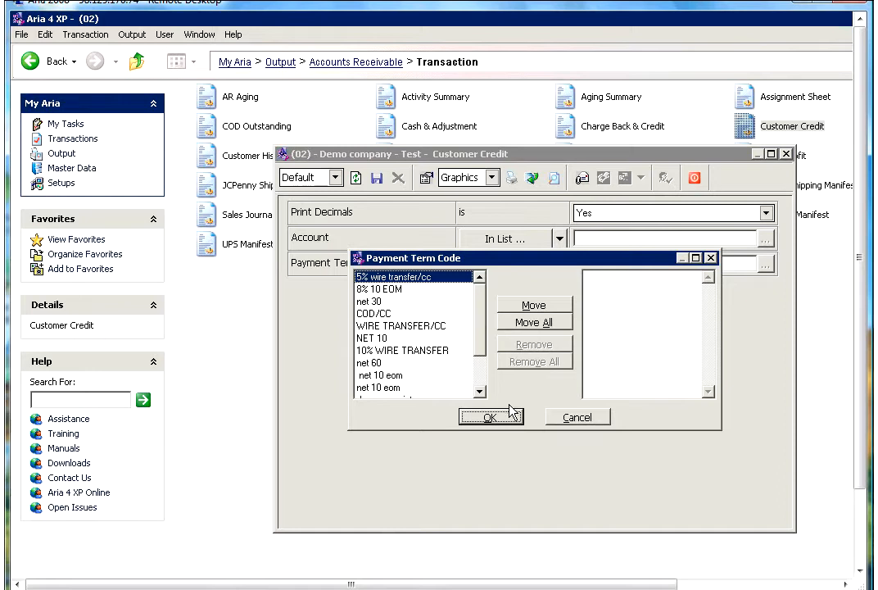
left_click(440, 328)
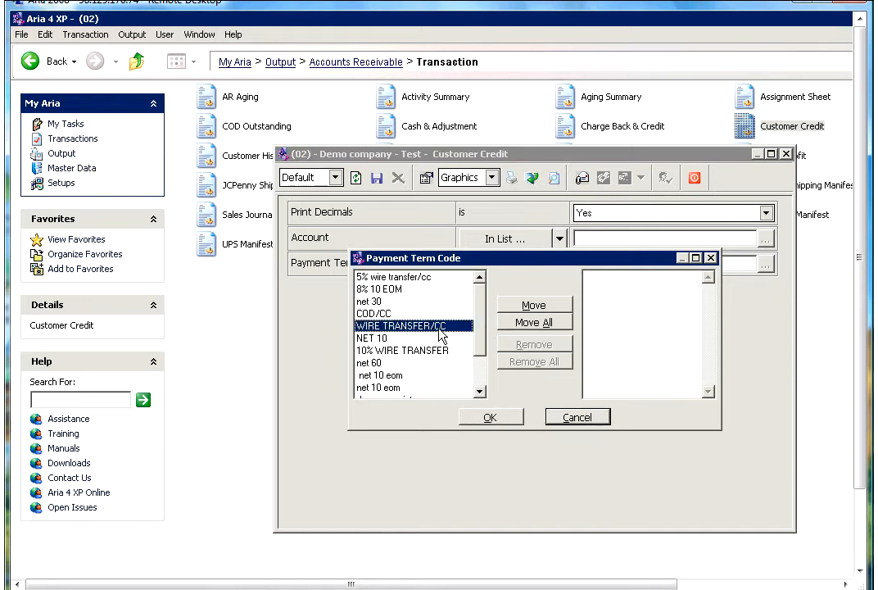
left_click(505, 419)
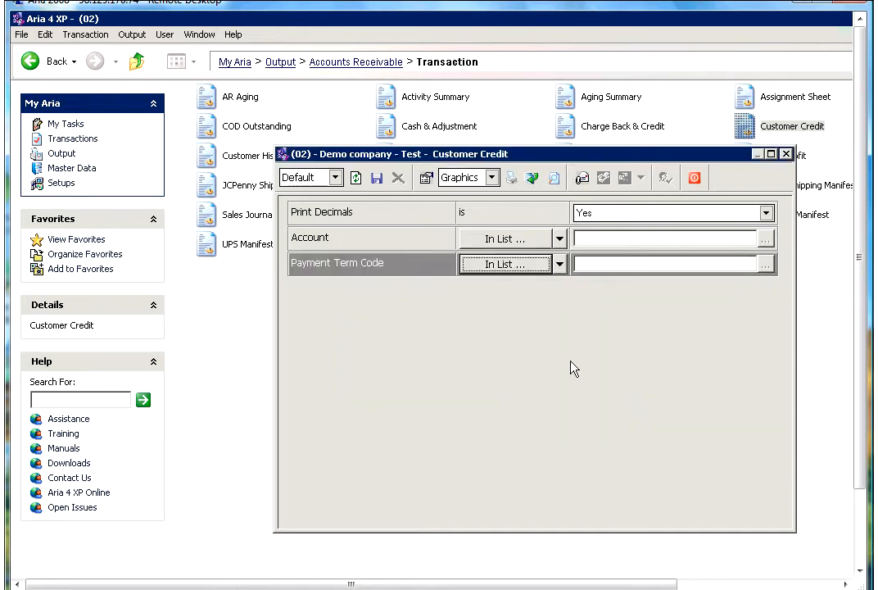
Preview the Customer Credit report listing each account's terms, credit limit and open credit.
left_click(555, 180)
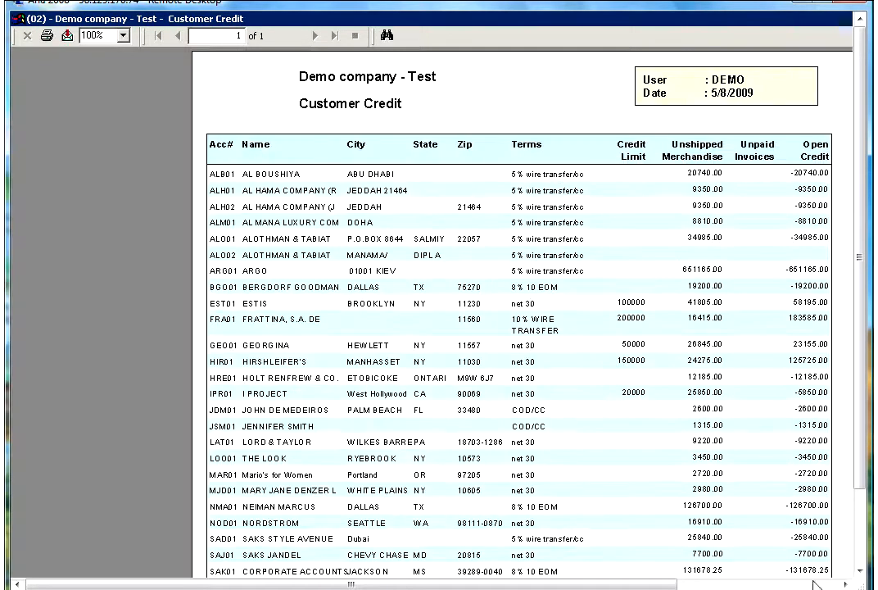
left_click(845, 584)
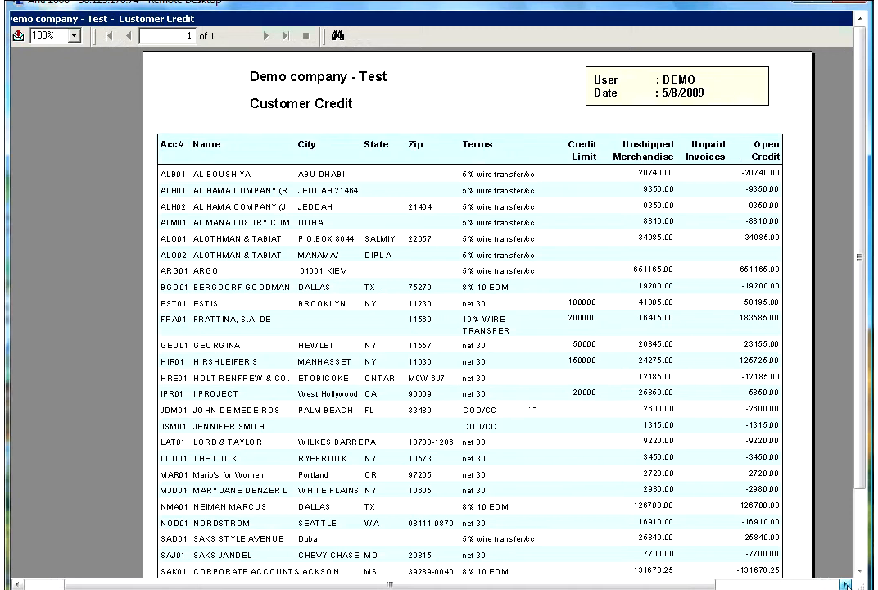